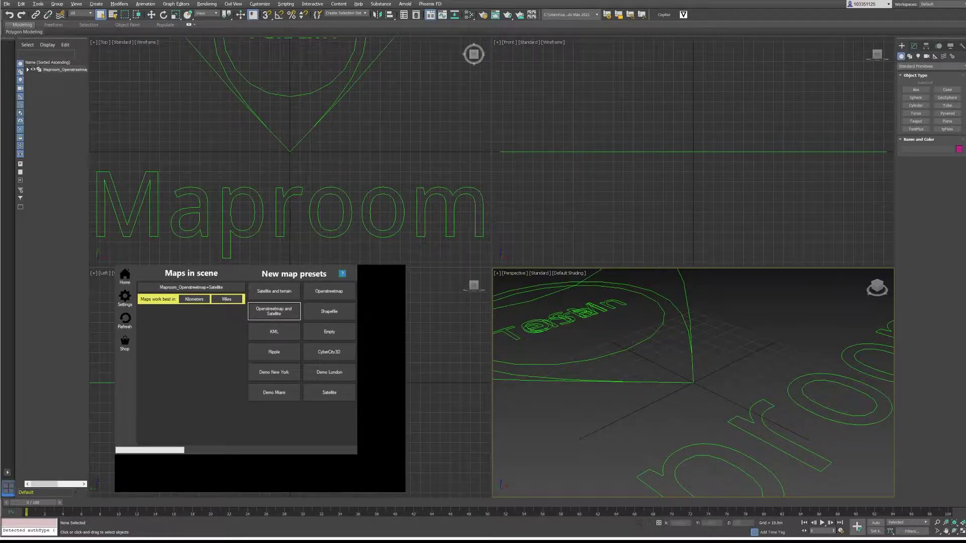
Step: Set the map anchor location to longitude 18.573182 and latitude -34.024746, then update the map space
key("w")
key("alt+w")
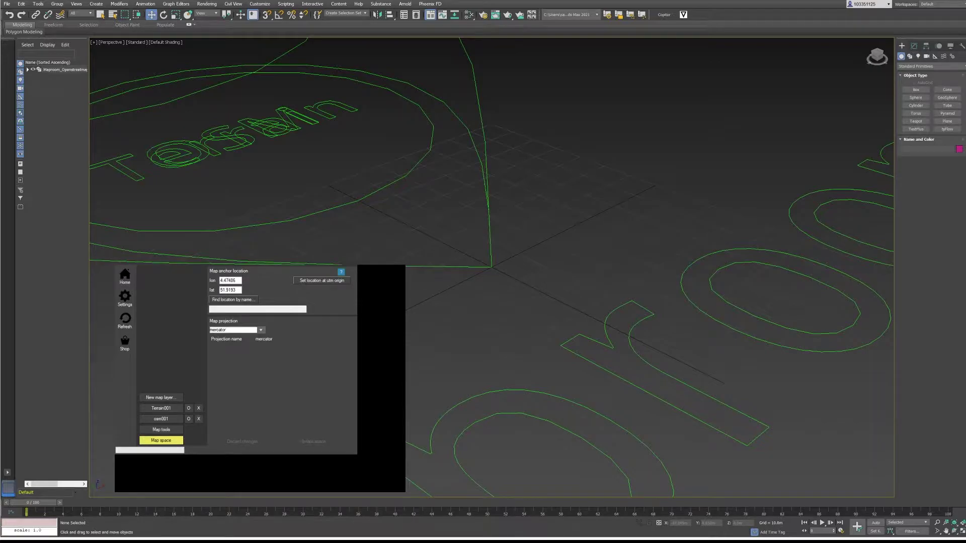
left_click_drag(237, 281, 219, 281)
left_click(234, 281)
type("18.573182")
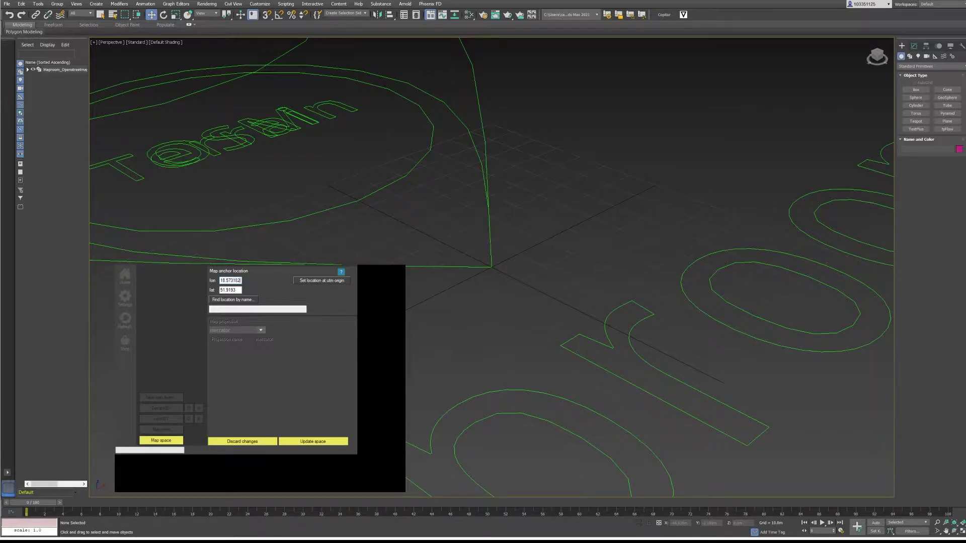
key("Tab")
key("BackSpace")
type("-34.024746")
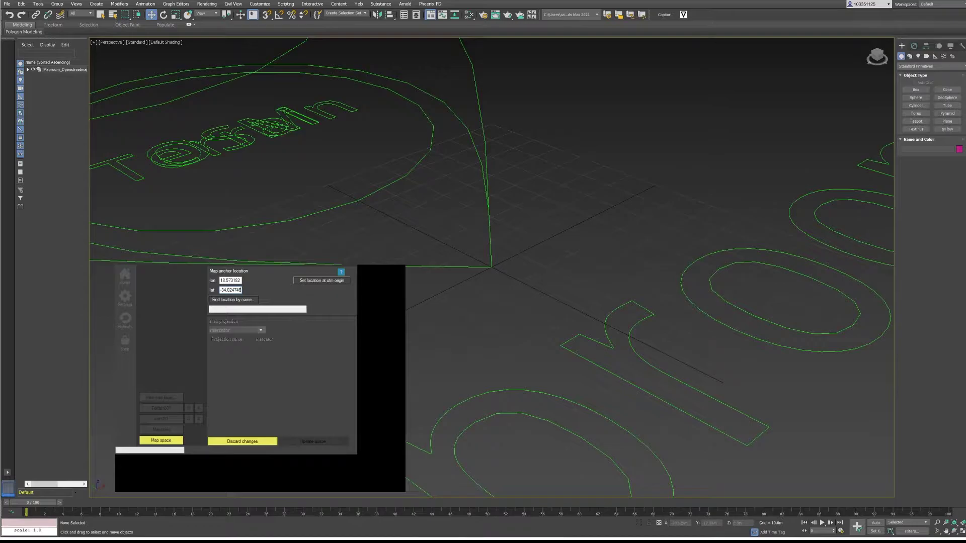
left_click(314, 441)
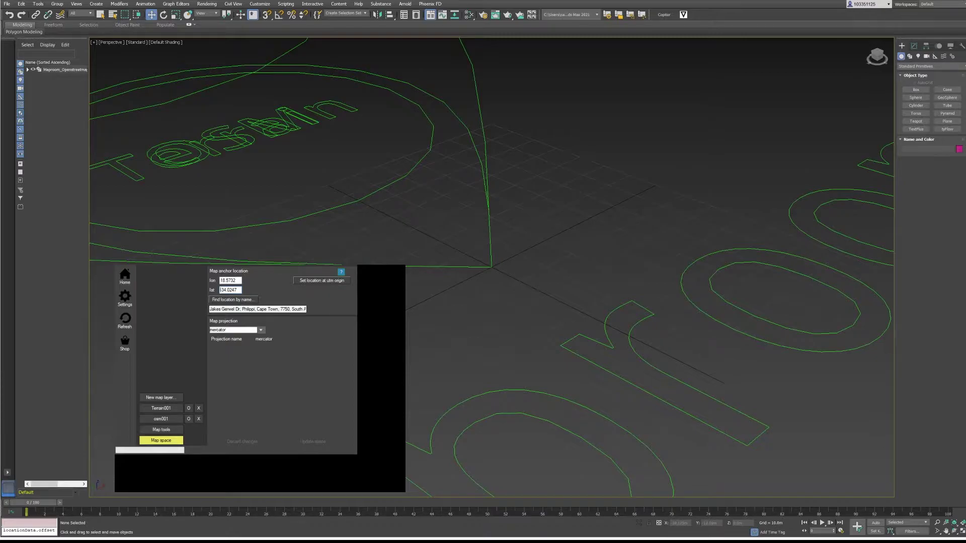
left_click_drag(210, 309, 313, 309)
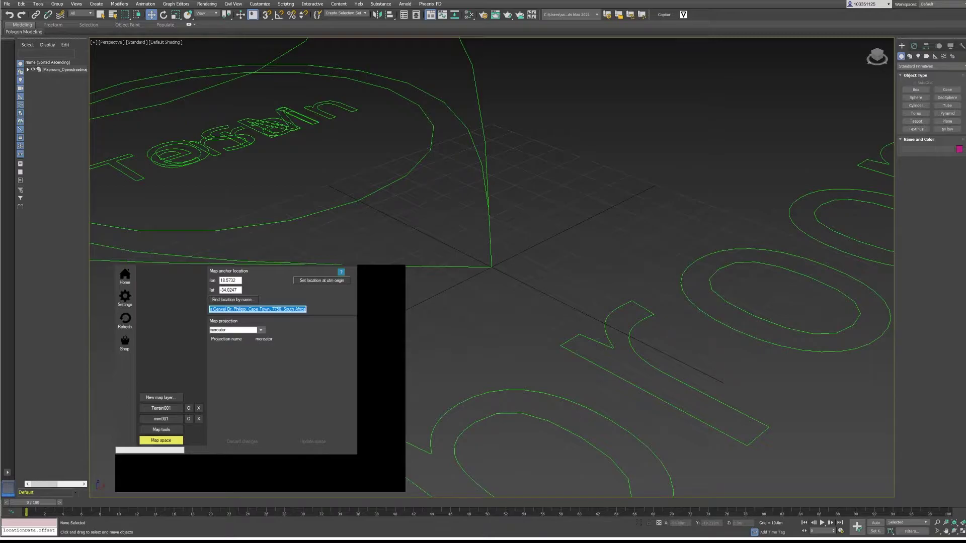
left_click(277, 310)
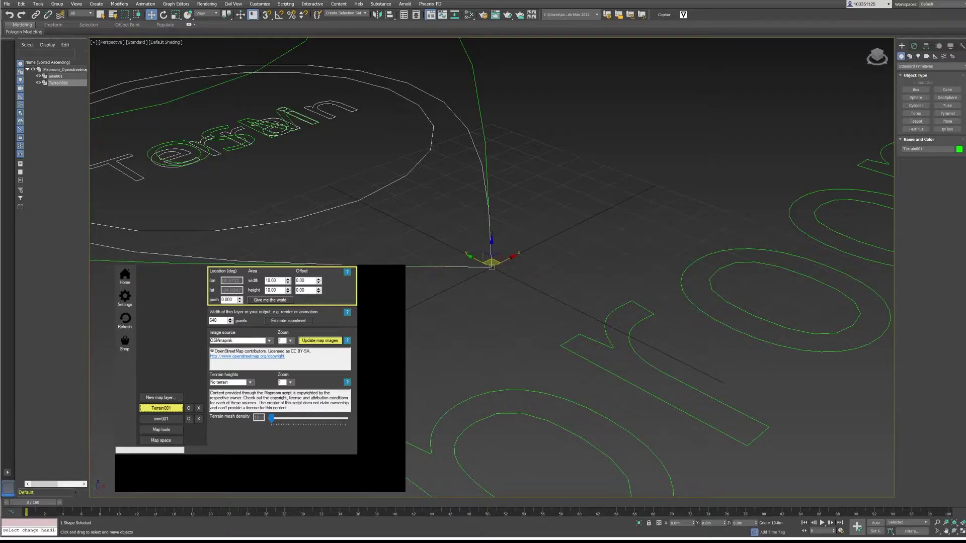
Step: Set the Terrain001 layer's area to a width of 60 and a height of 100
double_click(271, 281)
type("660")
key("Tab")
type("100")
key("Tab")
Step: Set the terrain layer's output width to 4048 pixels and estimate its image zoom level
double_click(214, 321)
type("8000")
left_click(288, 321)
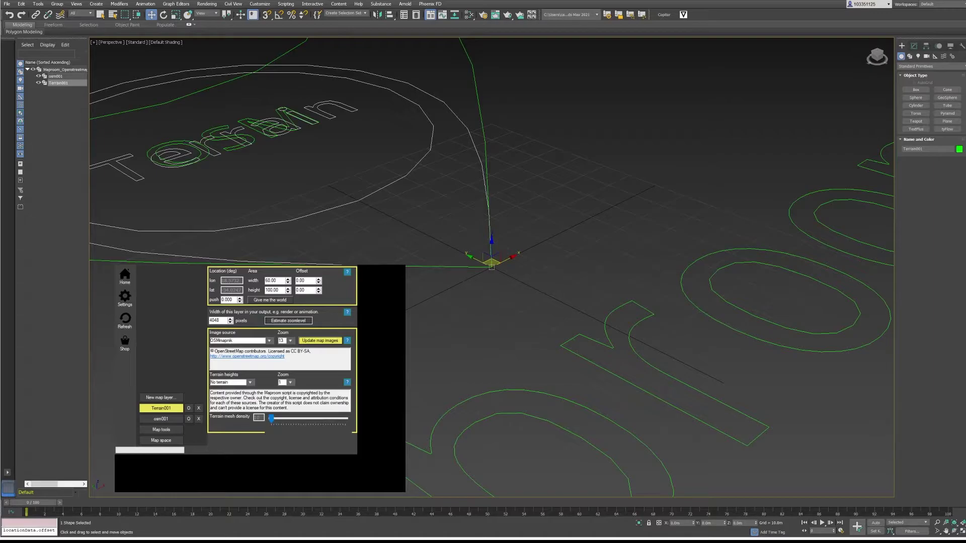
Step: Set the terrain layer's image source to Bing and update the map images to load the satellite imagery
left_click(269, 340)
left_click(227, 352)
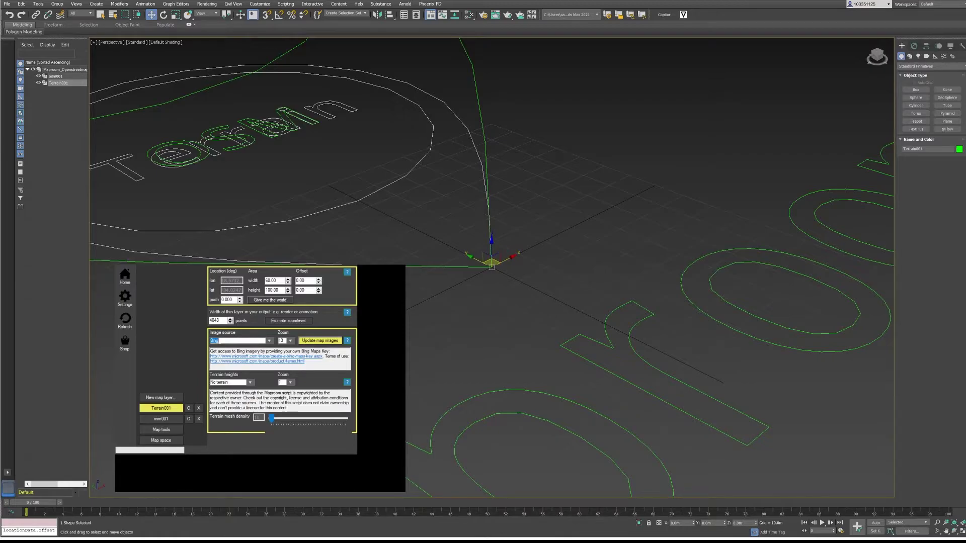
left_click(320, 340)
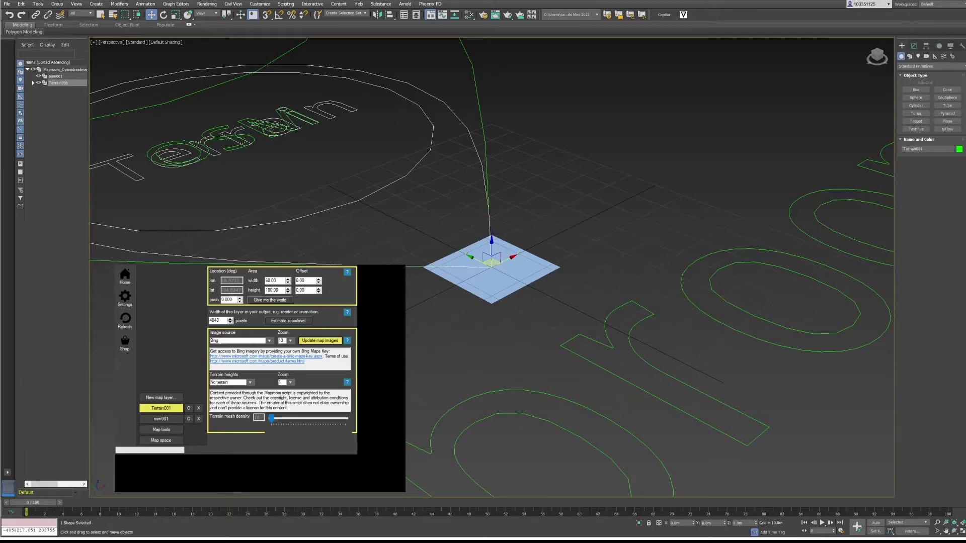
middle_click_drag(569, 367, 571, 299, "alt")
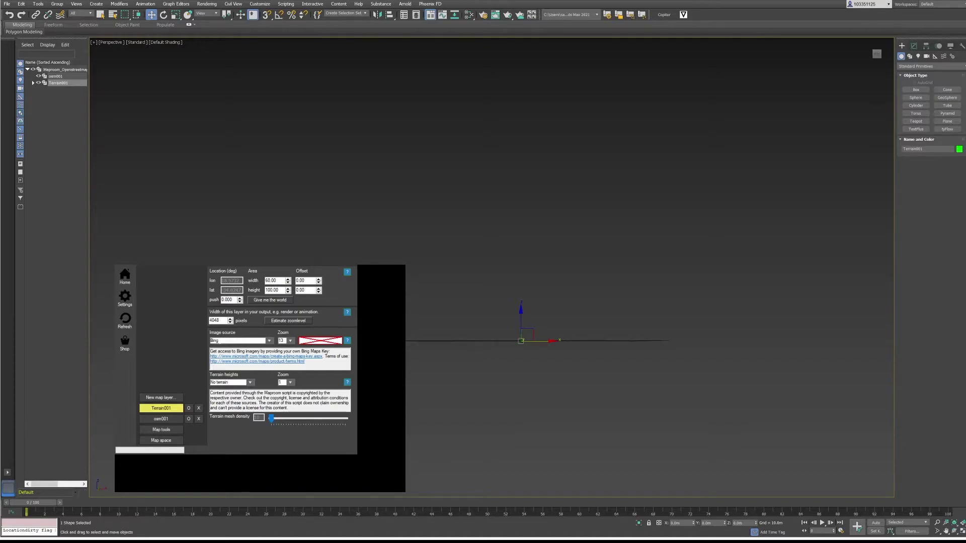
middle_click_drag(571, 299, 626, 370, "alt")
scroll(578, 322, "down", 4)
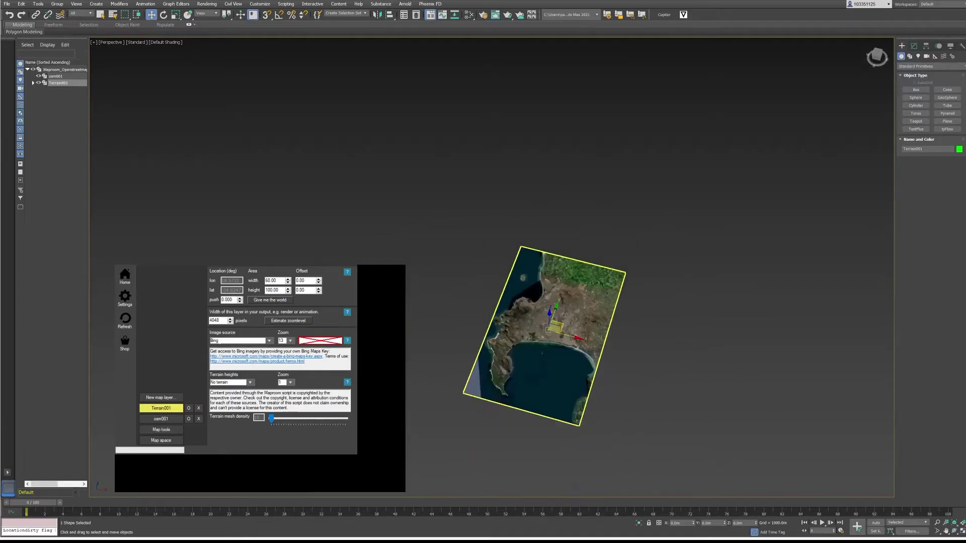
scroll(535, 341, "up", 4)
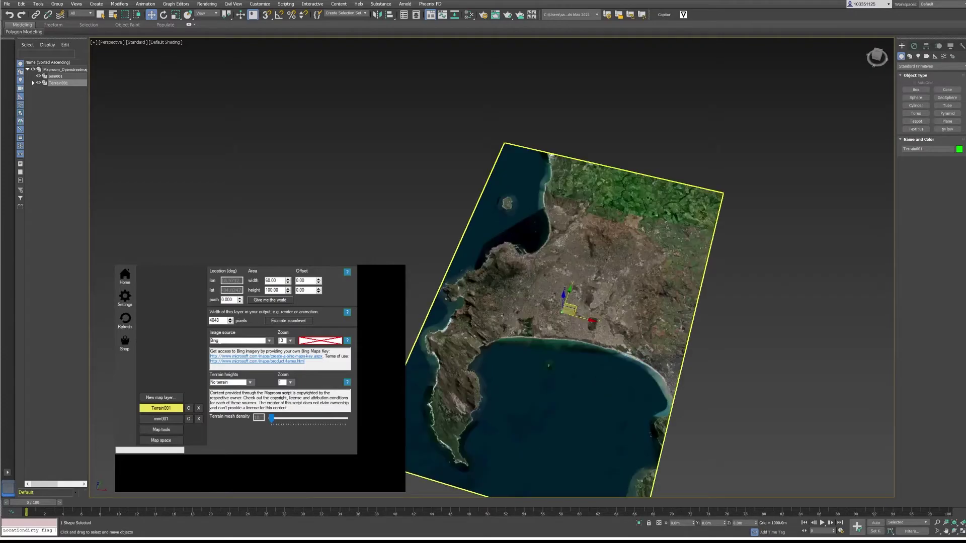
middle_click_drag(455, 347, 541, 352, "alt")
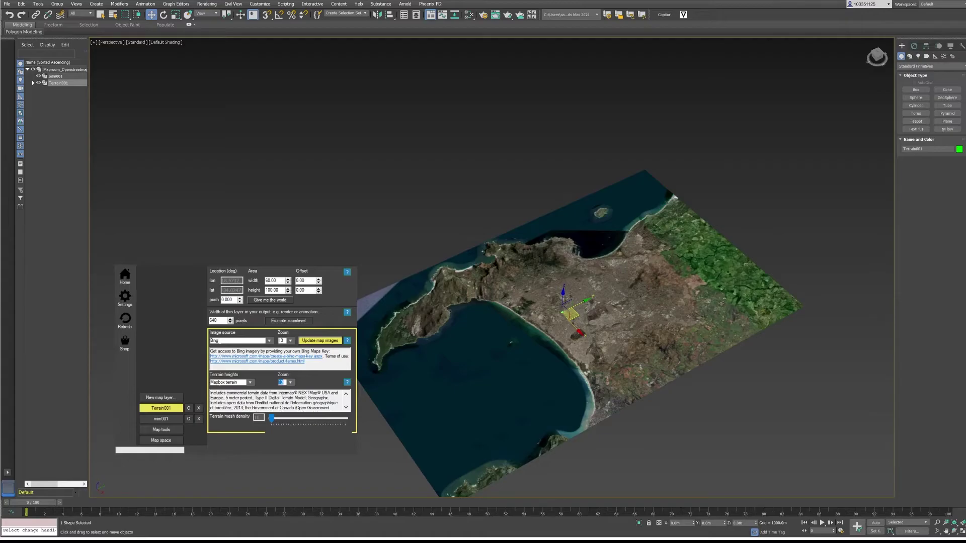
Step: Apply Mapbox terrain heights to the terrain layer with an output width of 4048 pixels and inspect the mountain relief
left_click(250, 382)
double_click(213, 321)
type("5000")
key("Tab")
key("Tab")
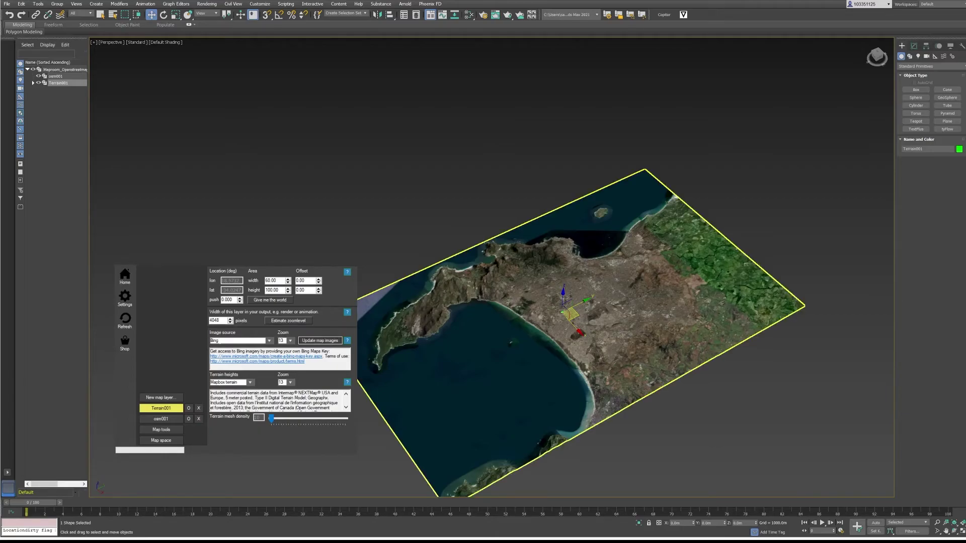
middle_click_drag(563, 352, 463, 305, "alt")
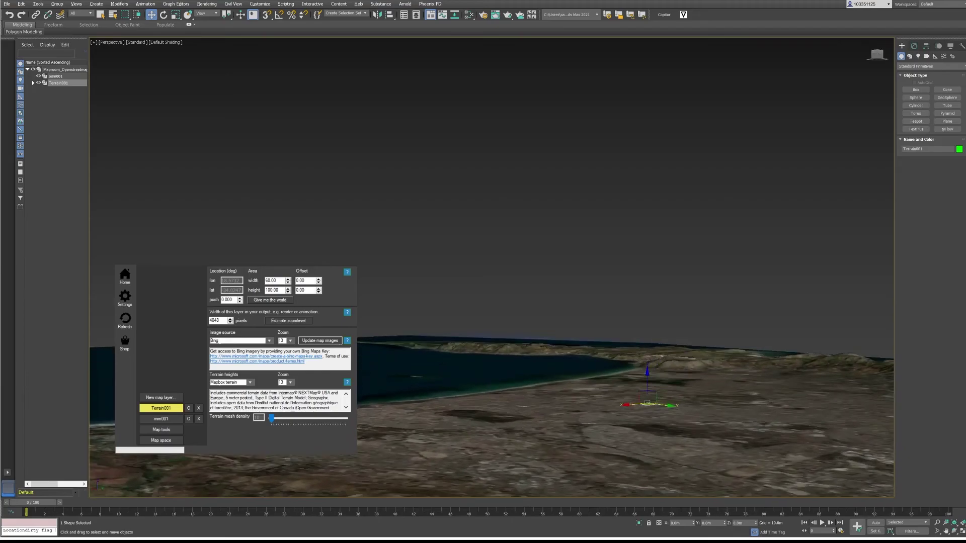
scroll(478, 352, "up", 2)
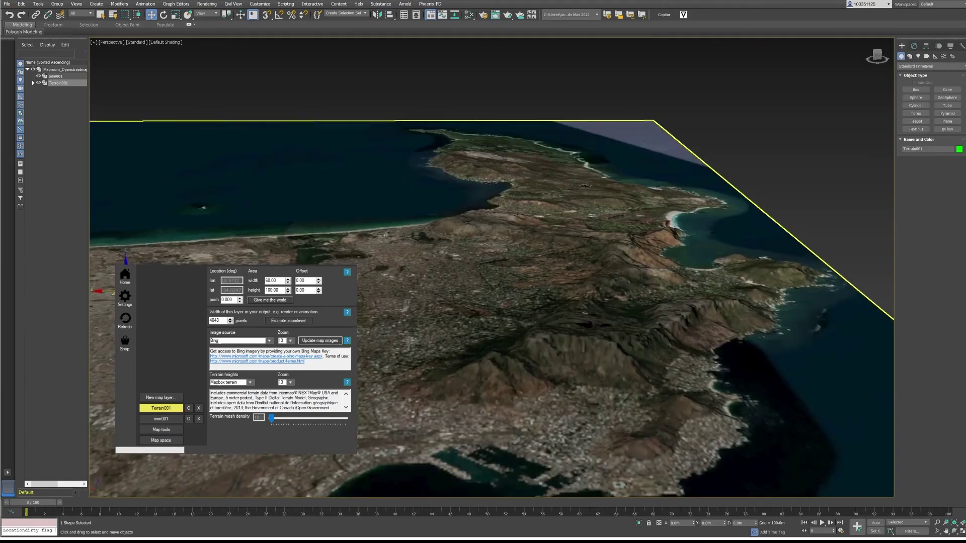
middle_click_drag(591, 206, 572, 154)
scroll(493, 312, "up", 2)
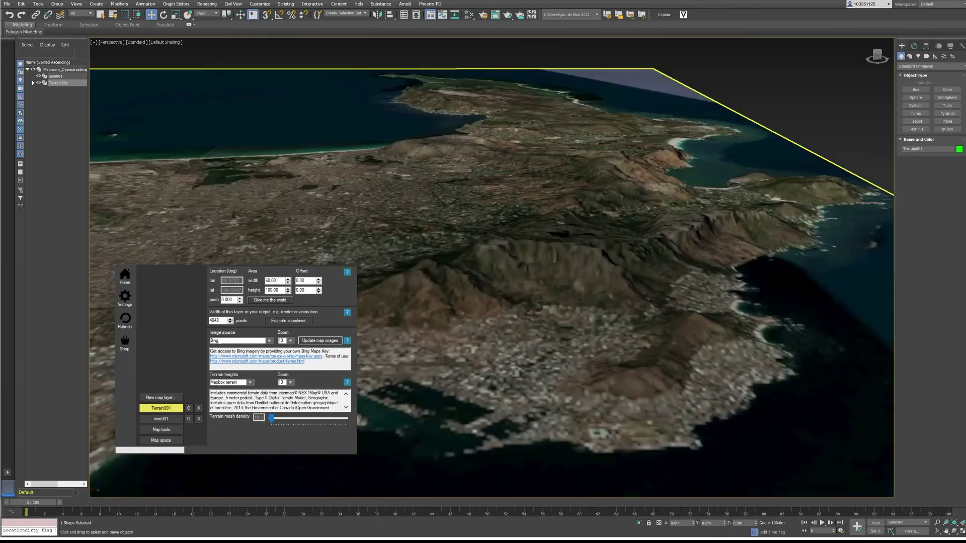